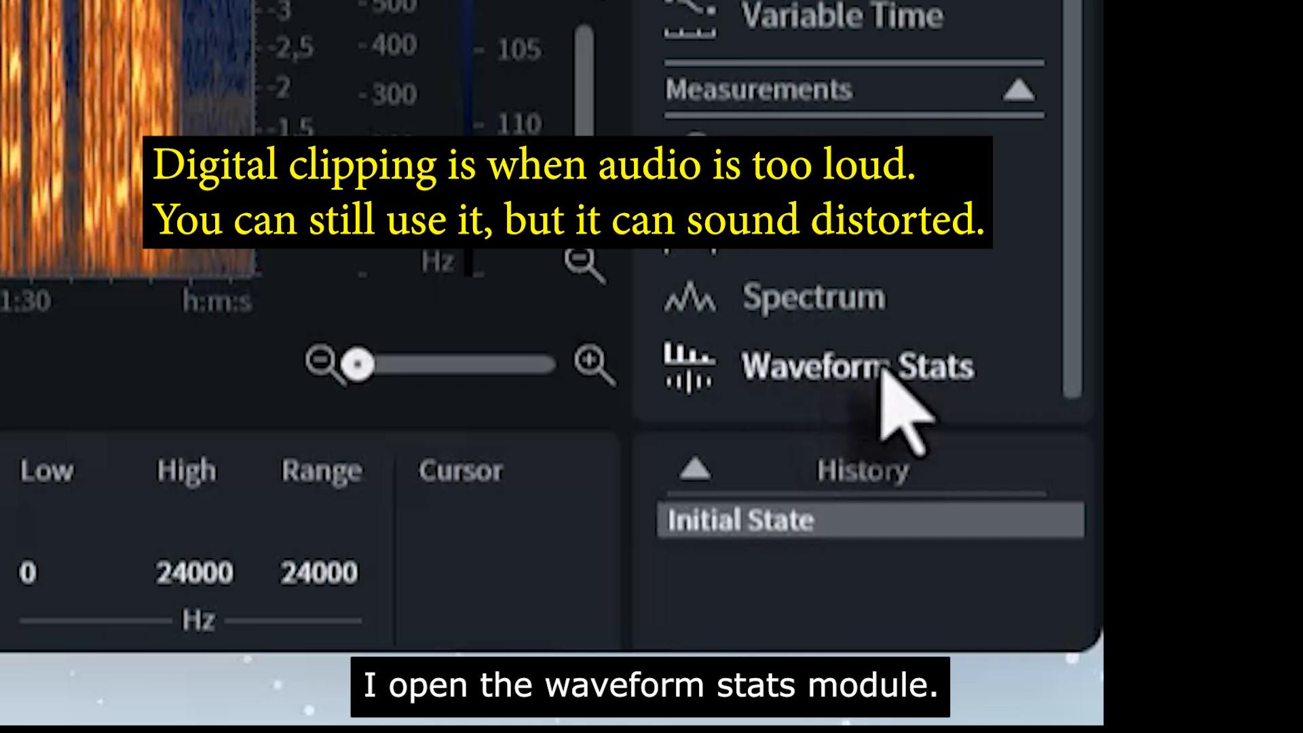
Step: Check video02.wav in Waveform Statistics, which reports 222 possibly clipped samples
{"action": "left_click", "coordinate": [930, 376]}
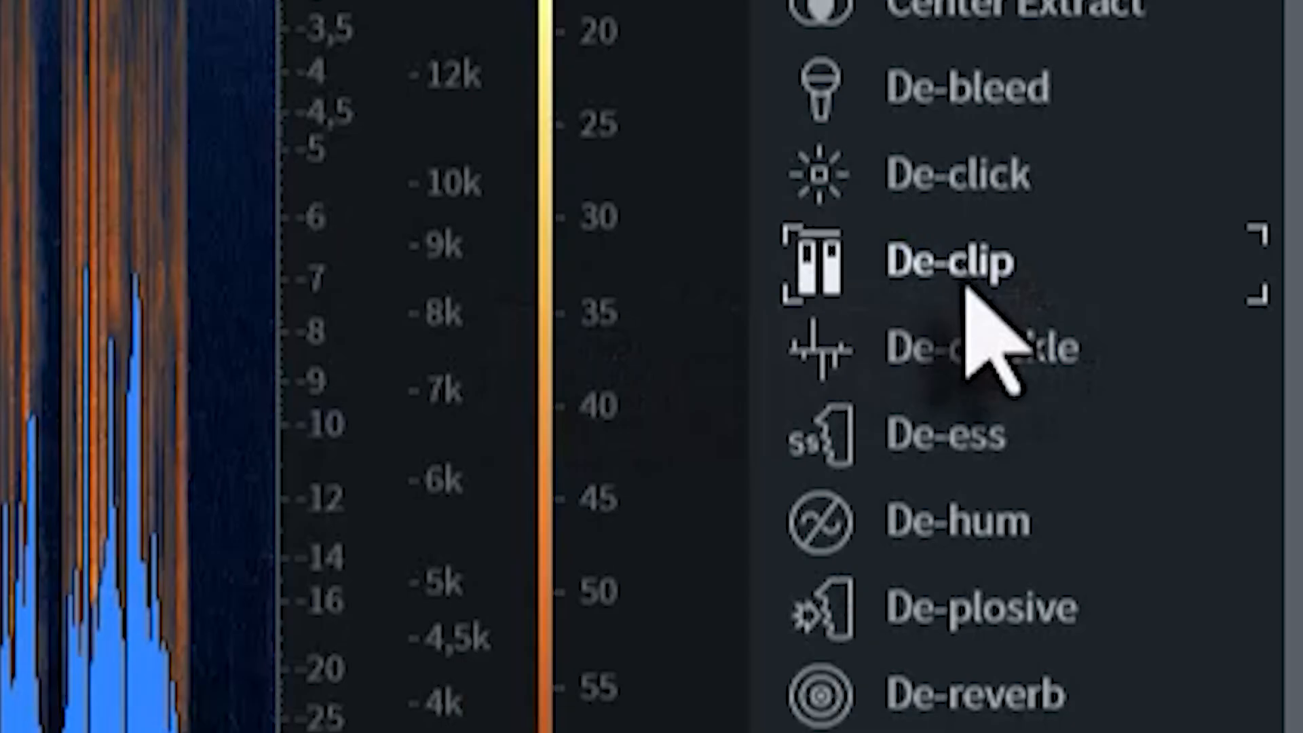
Step: Render De-clip with the [Default] preset and confirm Waveform Stats reports 0 clipped samples
{"action": "left_click", "coordinate": [1222, 253]}
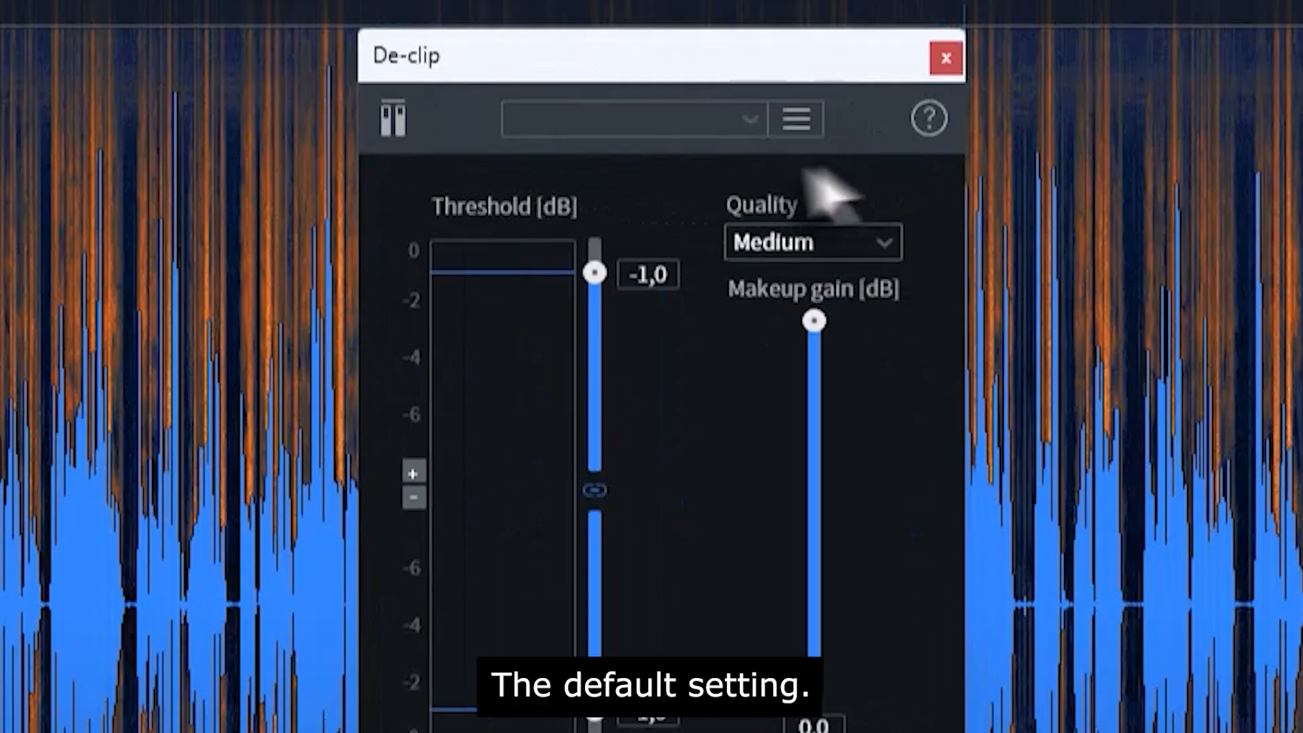
{"action": "left_click", "coordinate": [693, 122]}
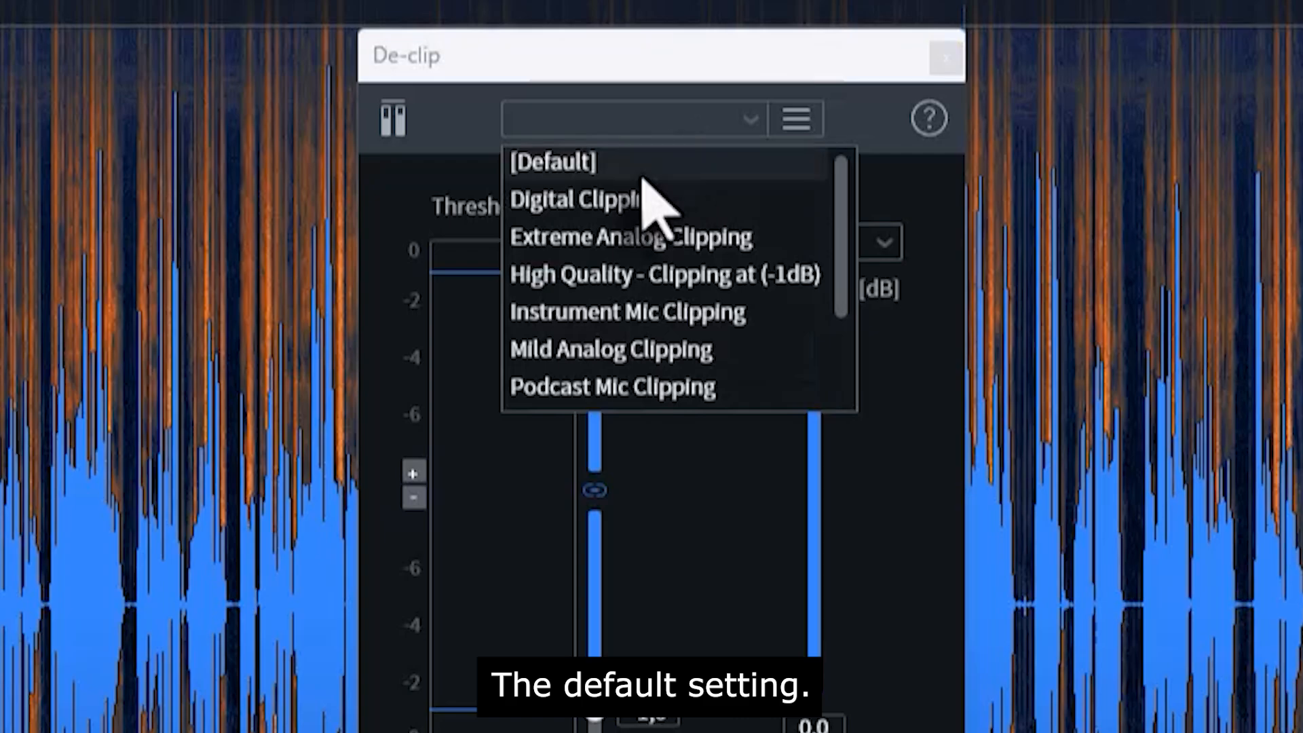
{"action": "left_click", "coordinate": [638, 165]}
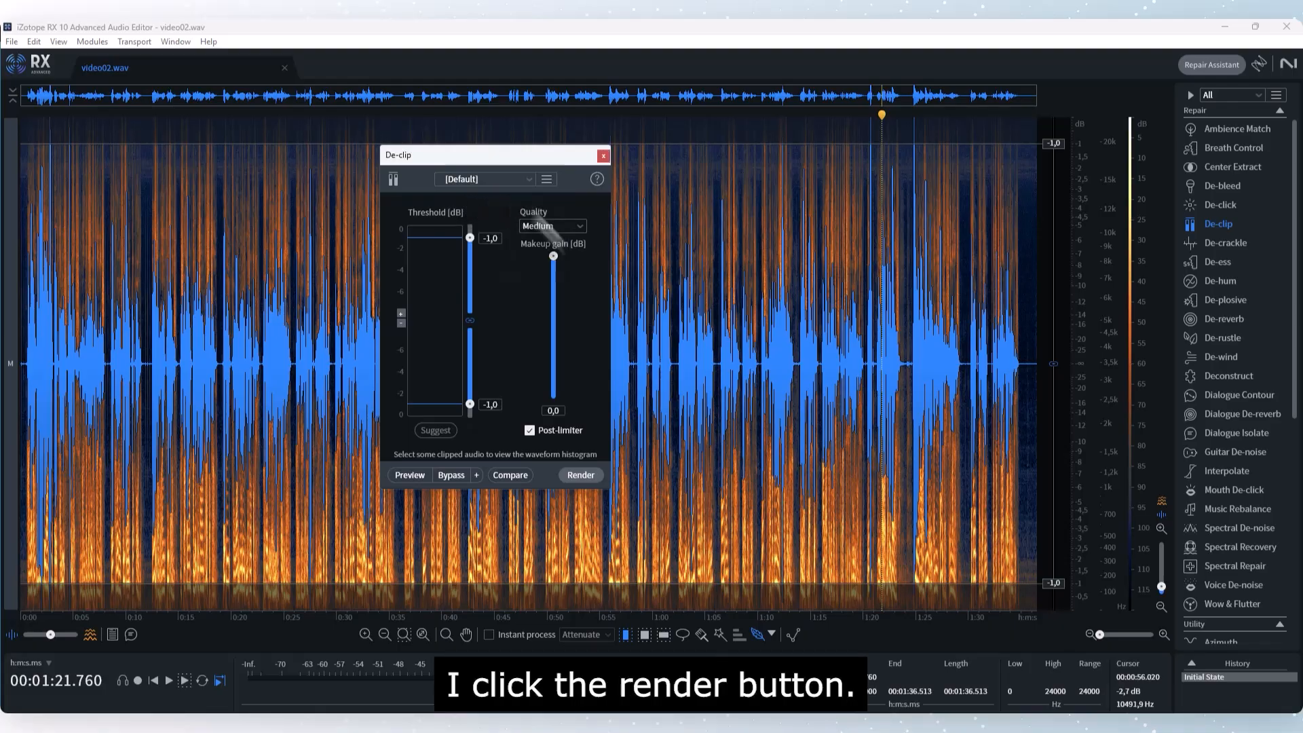
{"action": "left_click", "coordinate": [580, 475]}
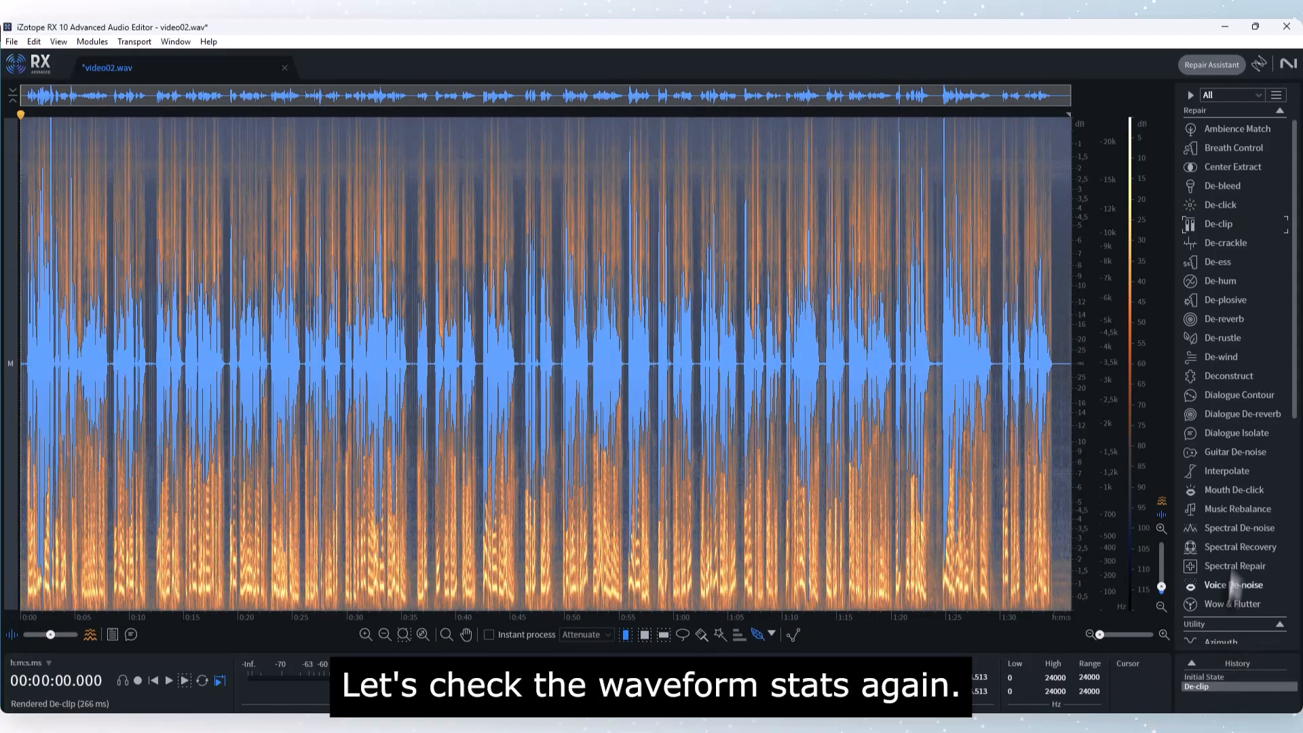
{"action": "scroll", "coordinate": [1232, 578], "scroll_direction": "down", "scroll_amount": 10}
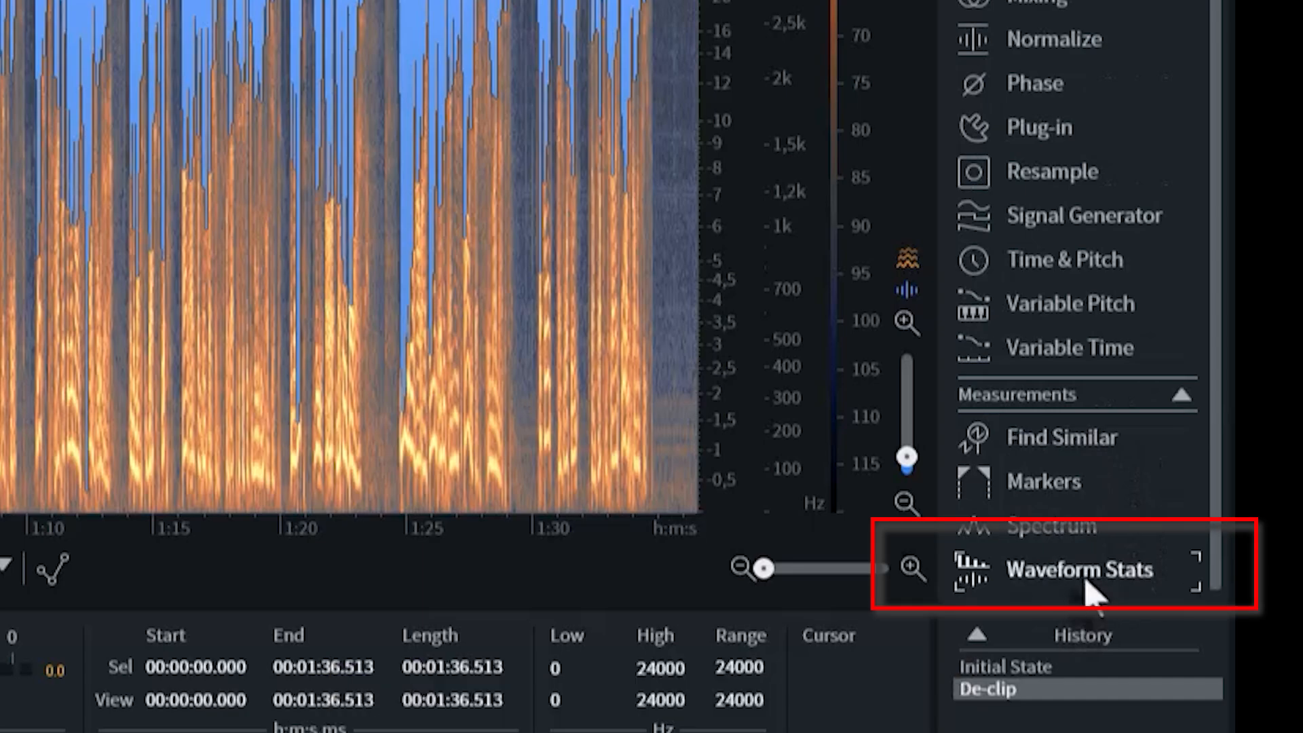
{"action": "left_click", "coordinate": [1084, 582]}
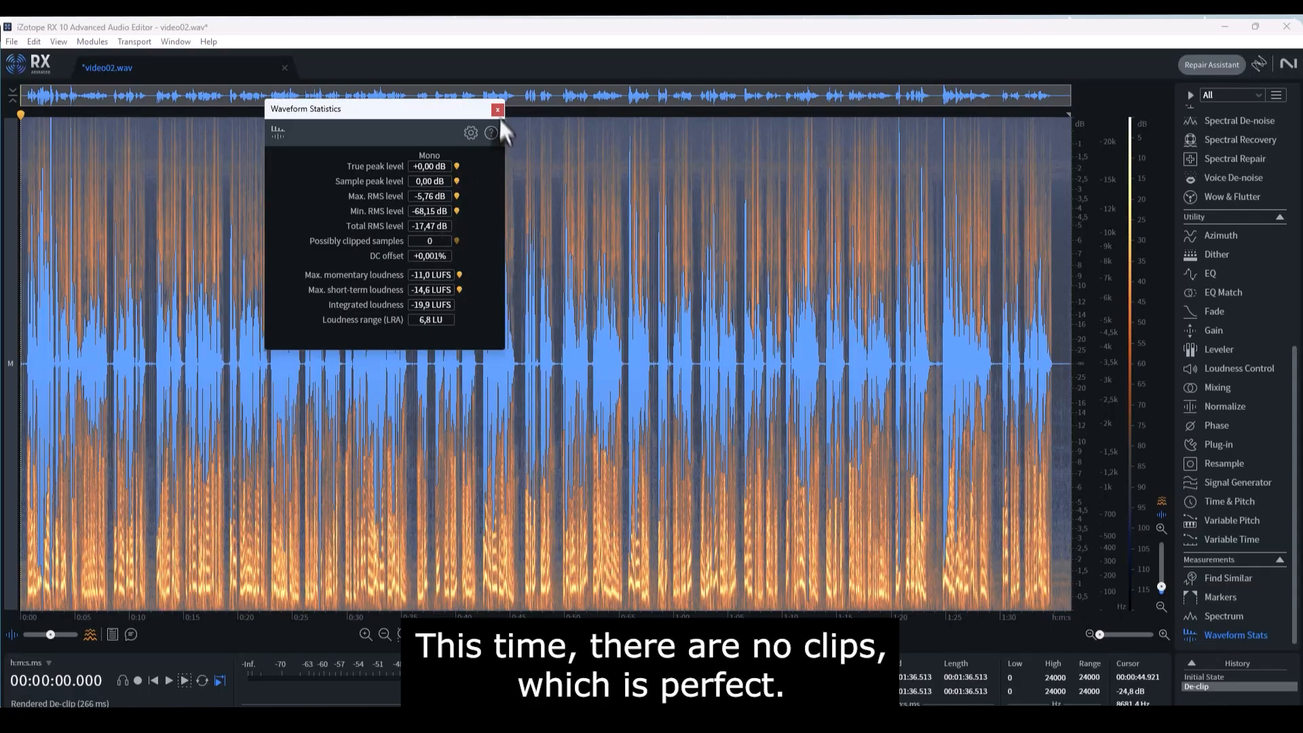
{"action": "left_click", "coordinate": [499, 111]}
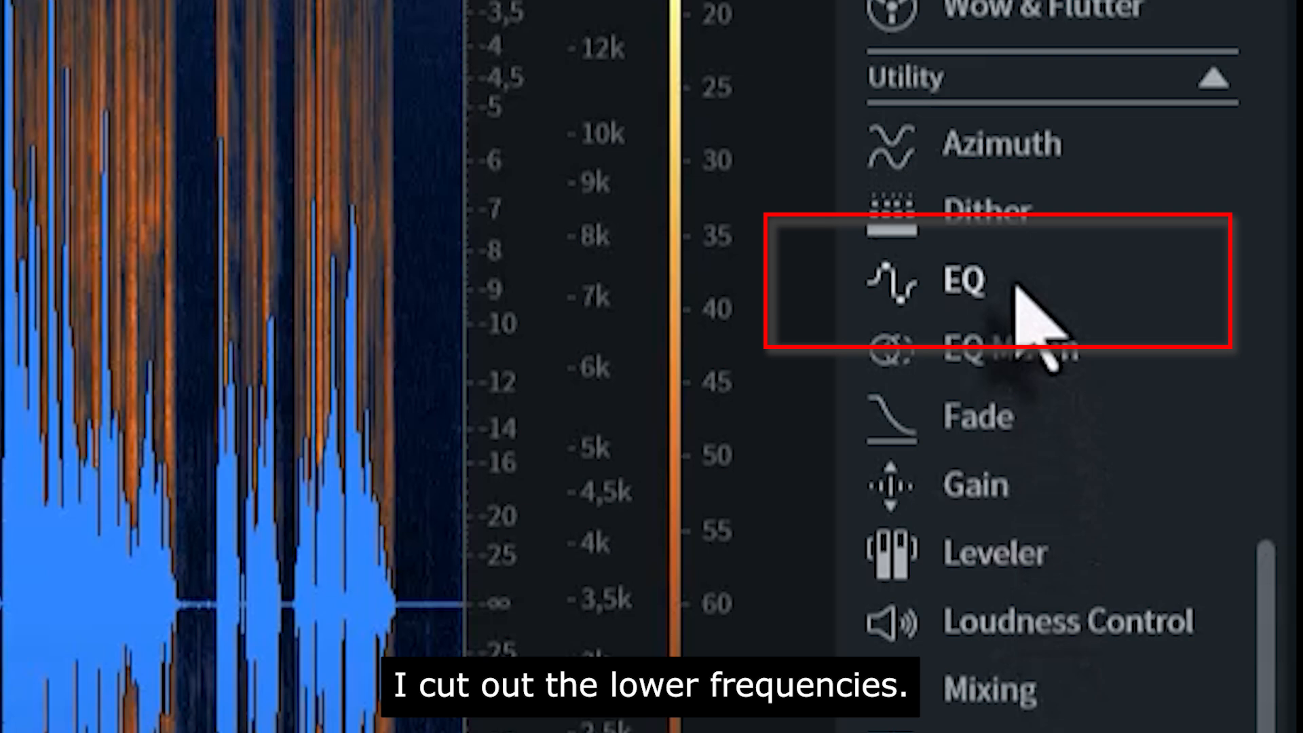
Step: Render an EQ high-pass with a 100 Hz cutoff and 24 dB/oct slope on video02.wav
{"action": "left_click", "coordinate": [1016, 286]}
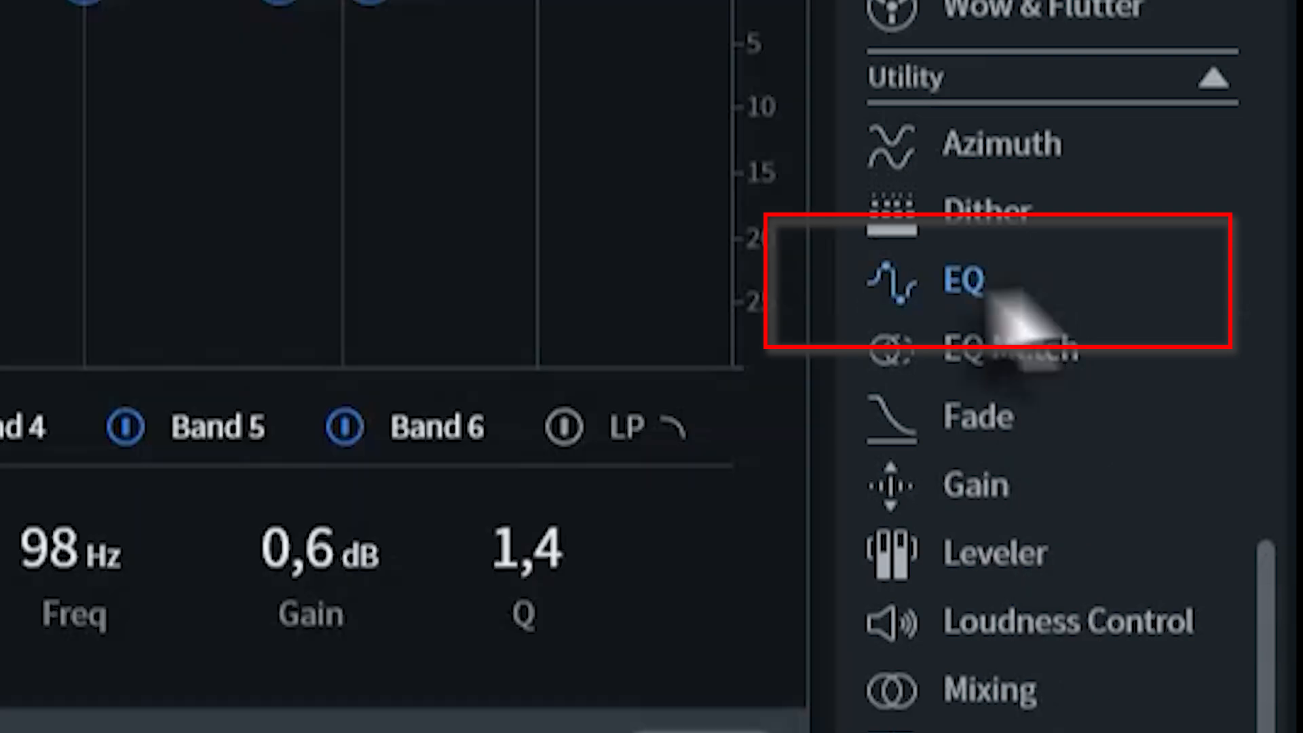
{"action": "left_click_drag", "start_coordinate": [906, 57], "coordinate": [626, 192]}
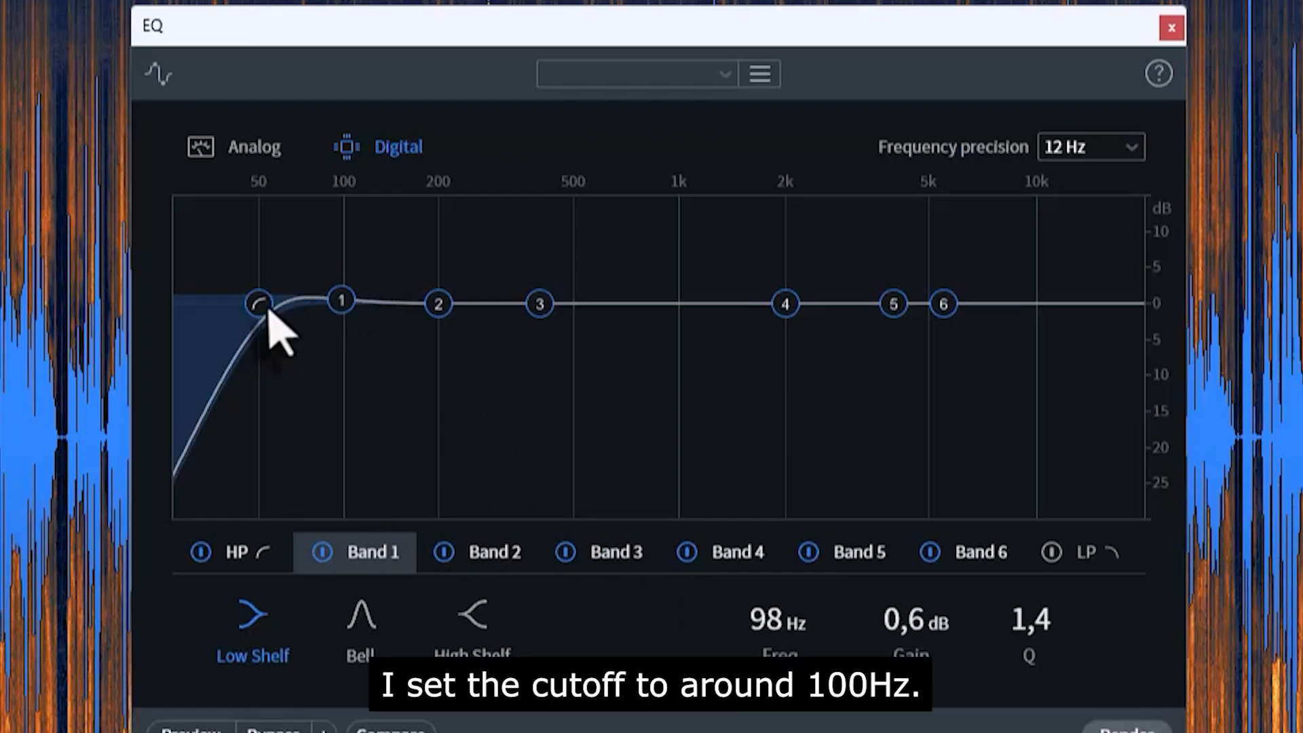
{"action": "left_click_drag", "start_coordinate": [408, 300], "coordinate": [398, 298]}
{"action": "left_click_drag", "start_coordinate": [251, 306], "coordinate": [273, 305]}
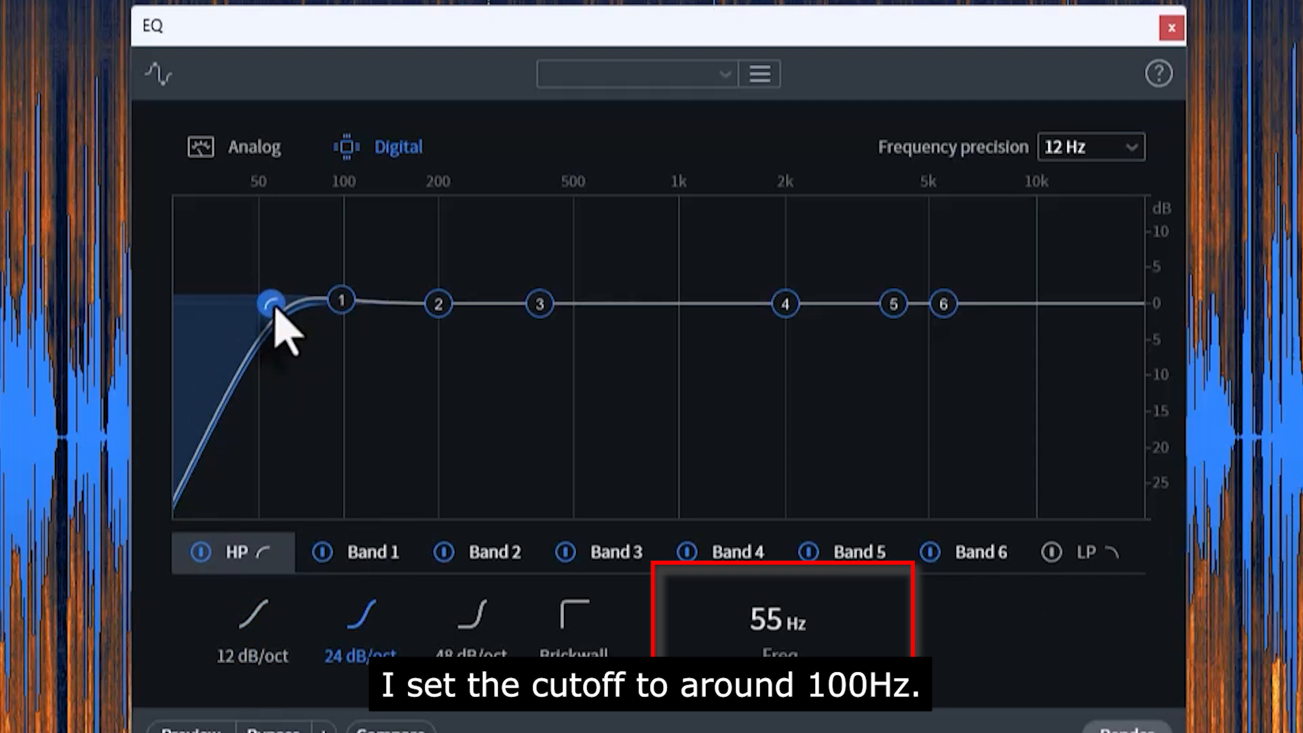
{"action": "type", "text": "100"}
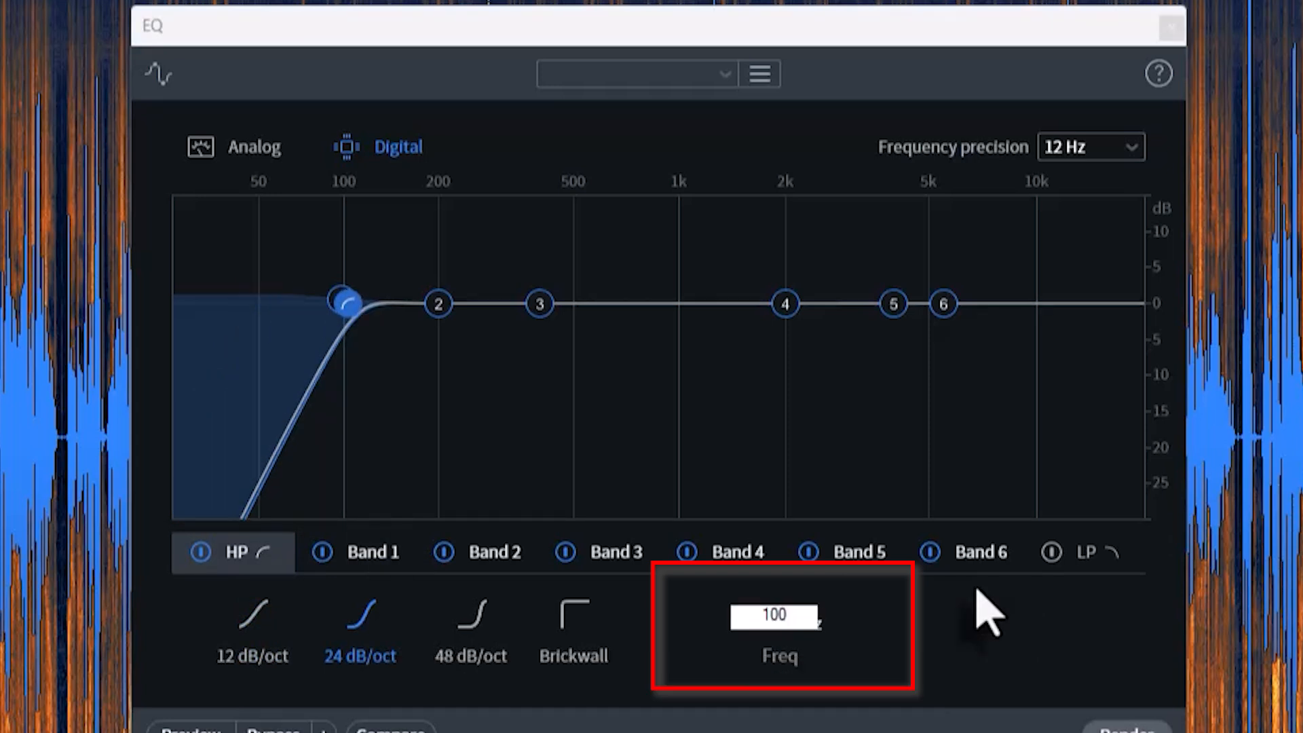
{"action": "key", "text": "Return"}
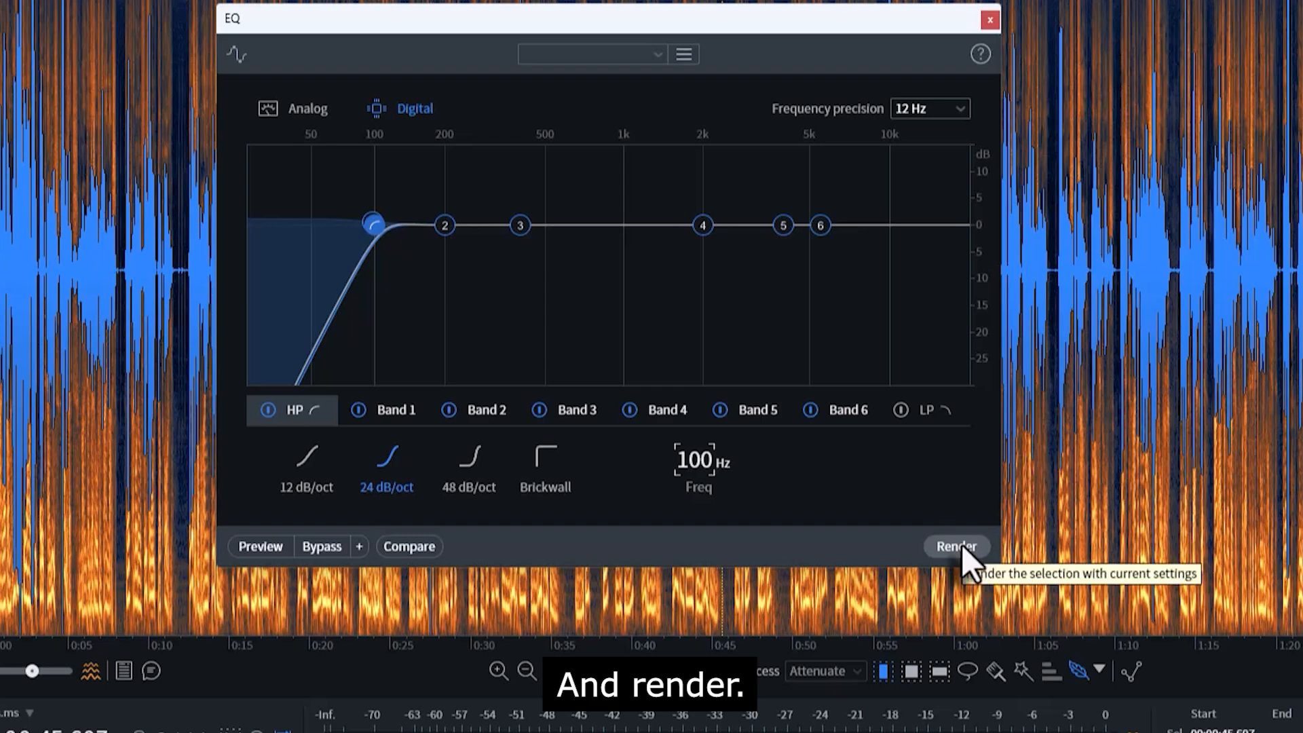
{"action": "left_click", "coordinate": [962, 545]}
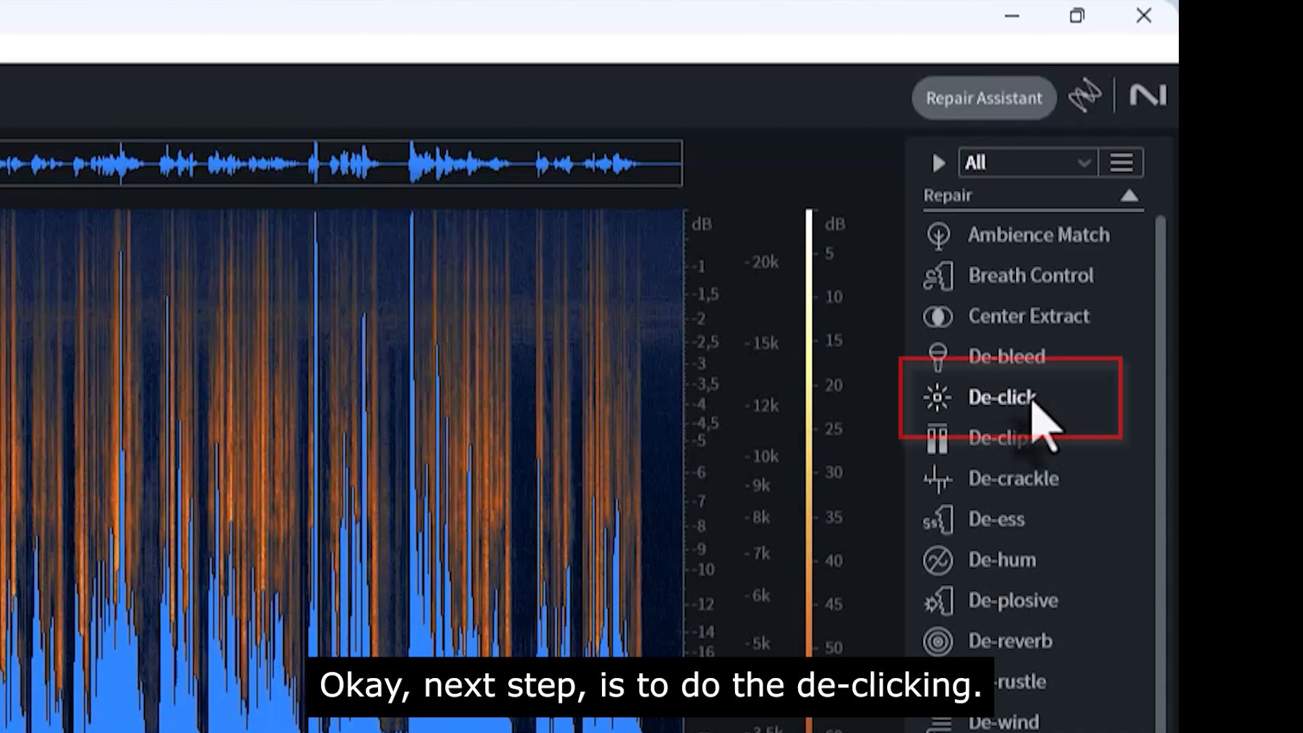
Step: Render De-click from the [Default] preset using the Multi-band (random clicks) algorithm
{"action": "left_click", "coordinate": [1032, 406]}
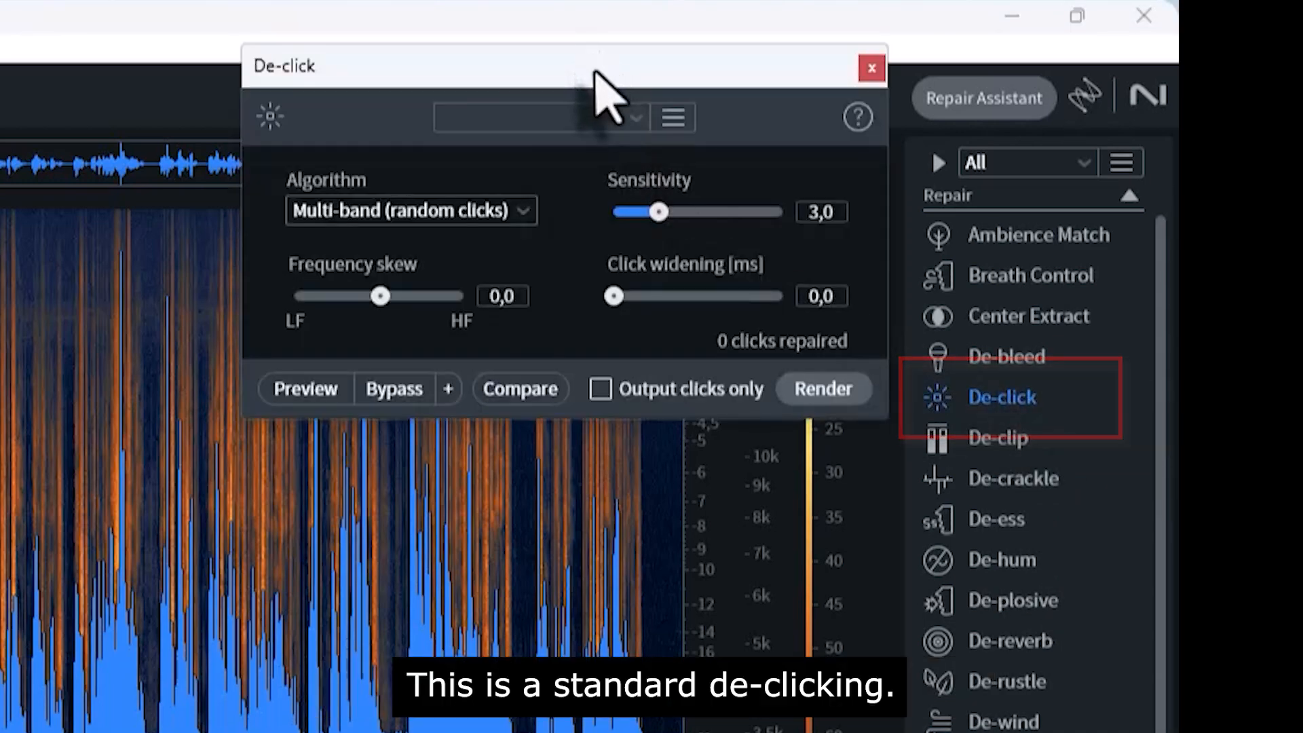
{"action": "left_click_drag", "start_coordinate": [595, 71], "coordinate": [269, 202]}
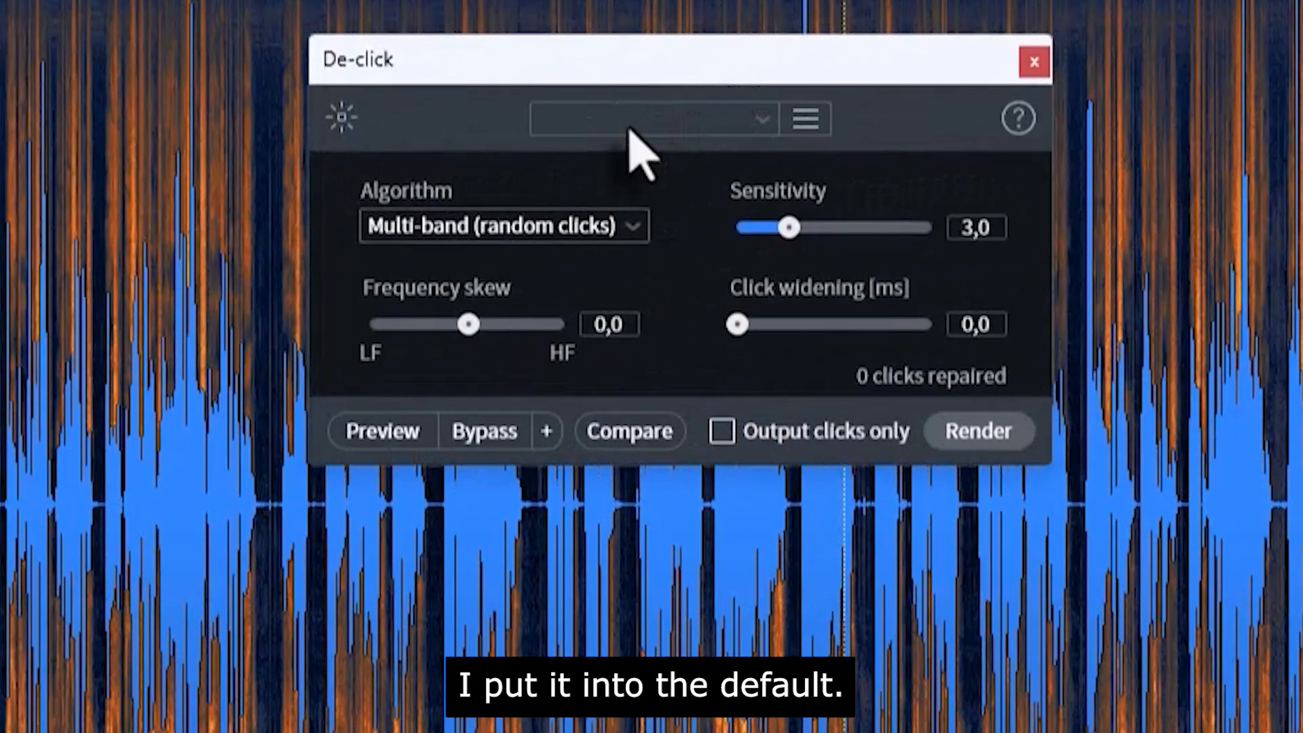
{"action": "left_click", "coordinate": [631, 129]}
{"action": "left_click", "coordinate": [618, 163]}
{"action": "left_click", "coordinate": [588, 236]}
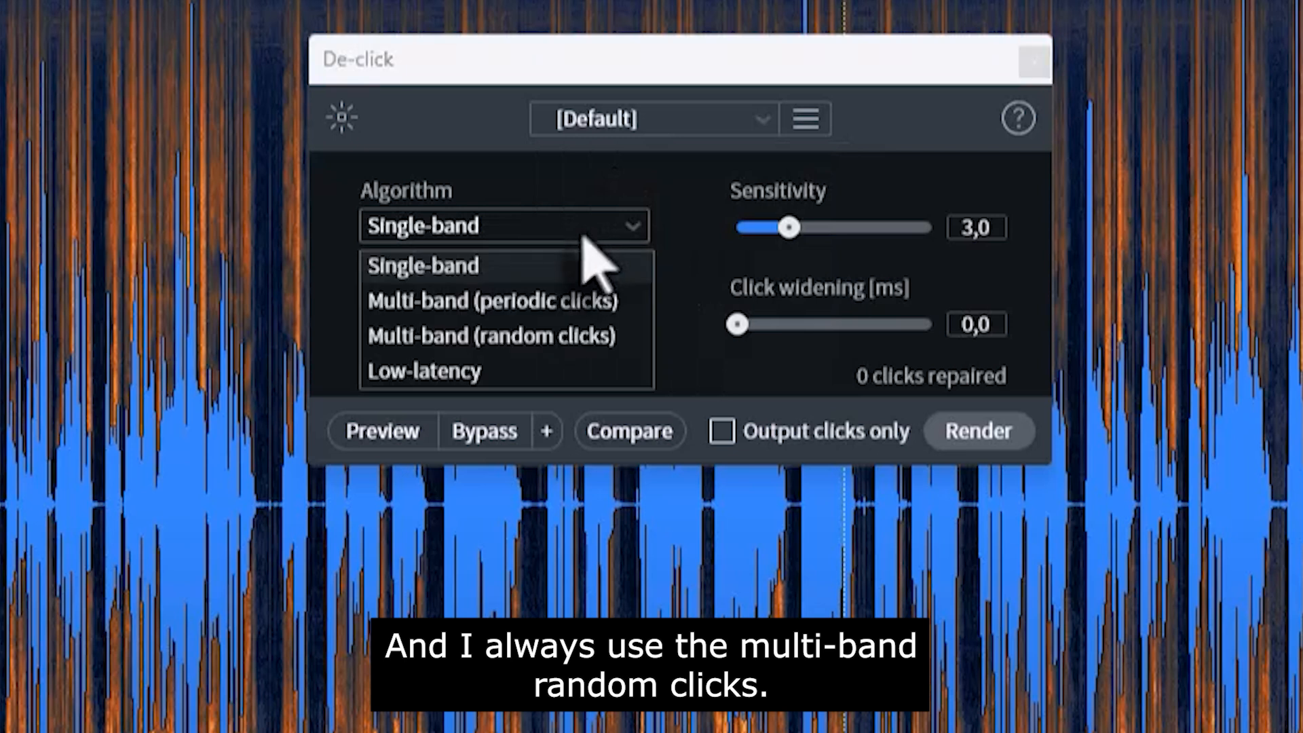
{"action": "left_click", "coordinate": [532, 343]}
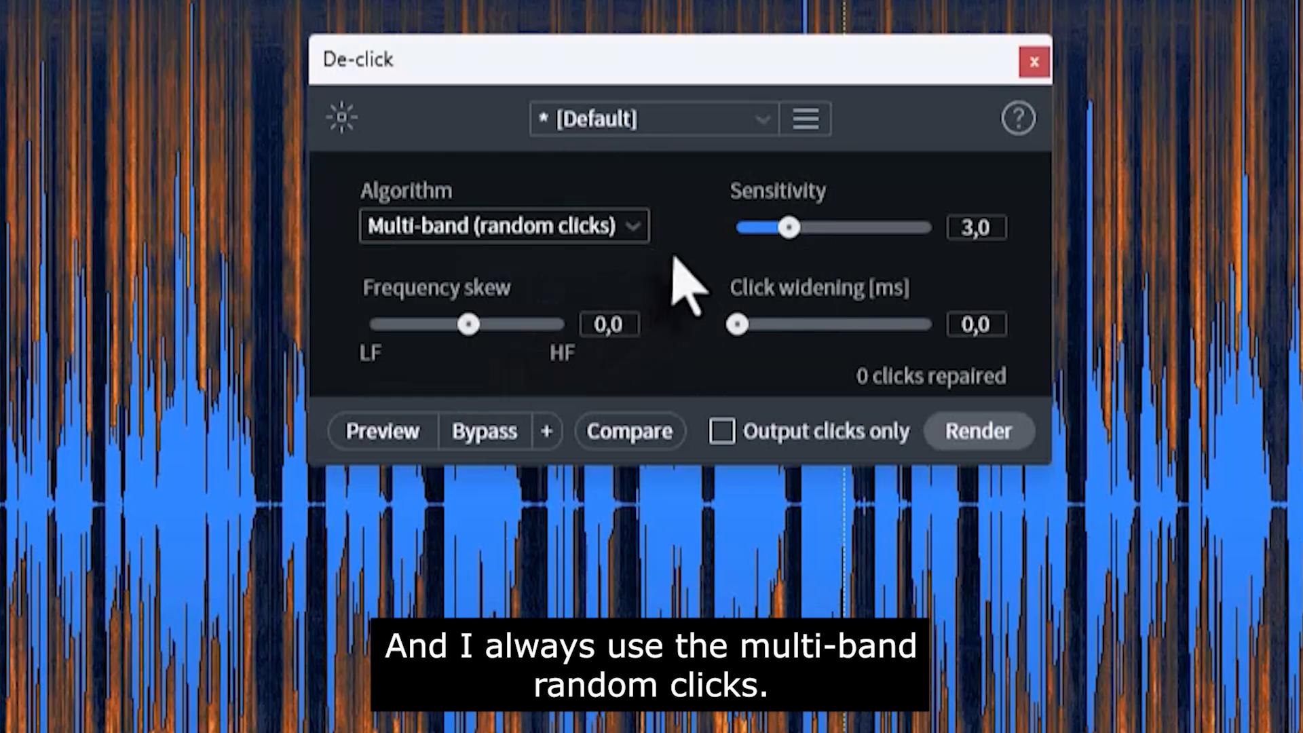
{"action": "left_click", "coordinate": [985, 440]}
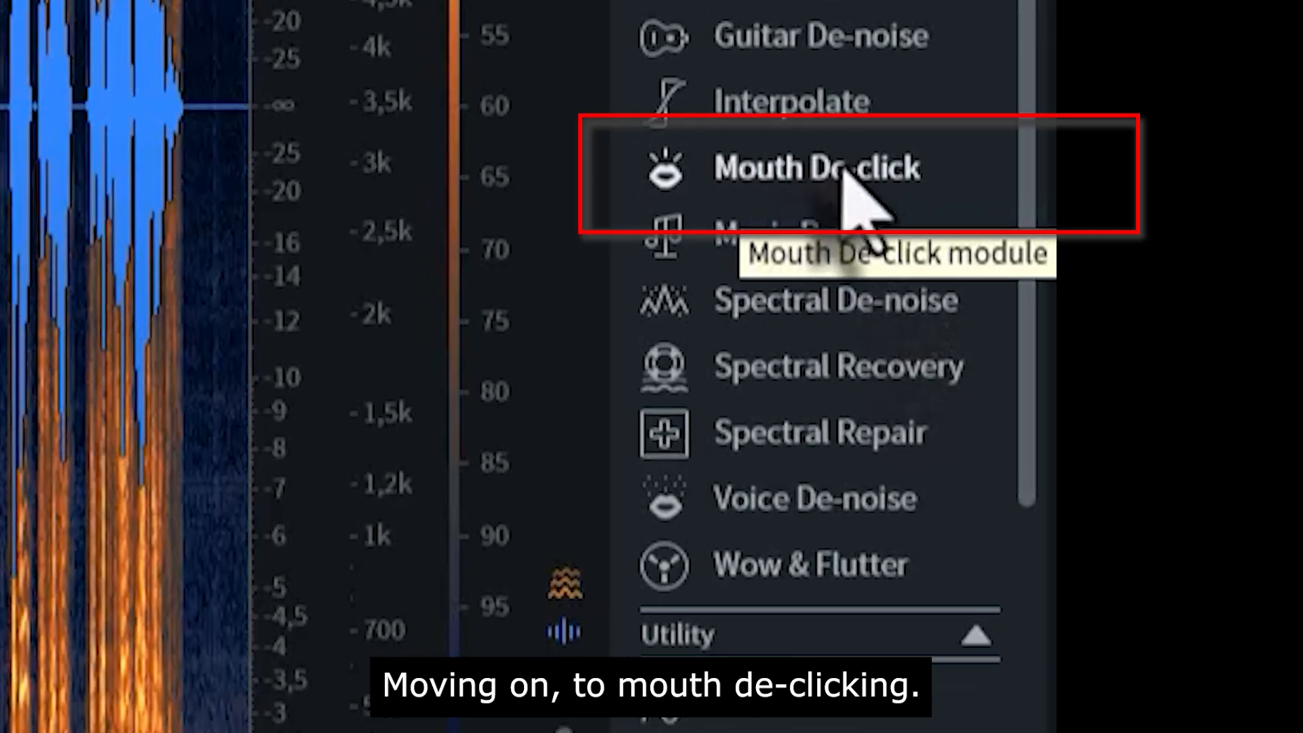
Step: Render Mouth De-click with the [Default] preset at sensitivity 4,0
{"action": "left_click", "coordinate": [857, 192]}
{"action": "left_click_drag", "start_coordinate": [1077, 59], "coordinate": [682, 146]}
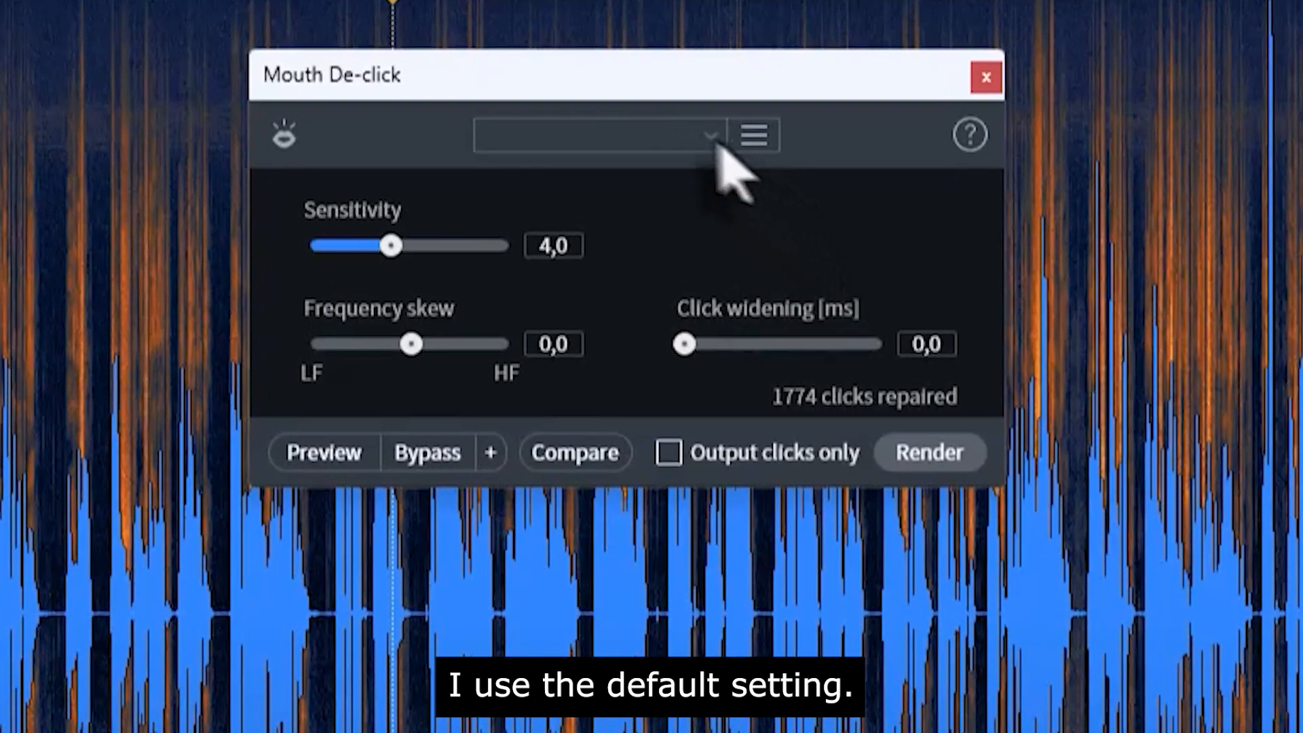
{"action": "left_click", "coordinate": [713, 139]}
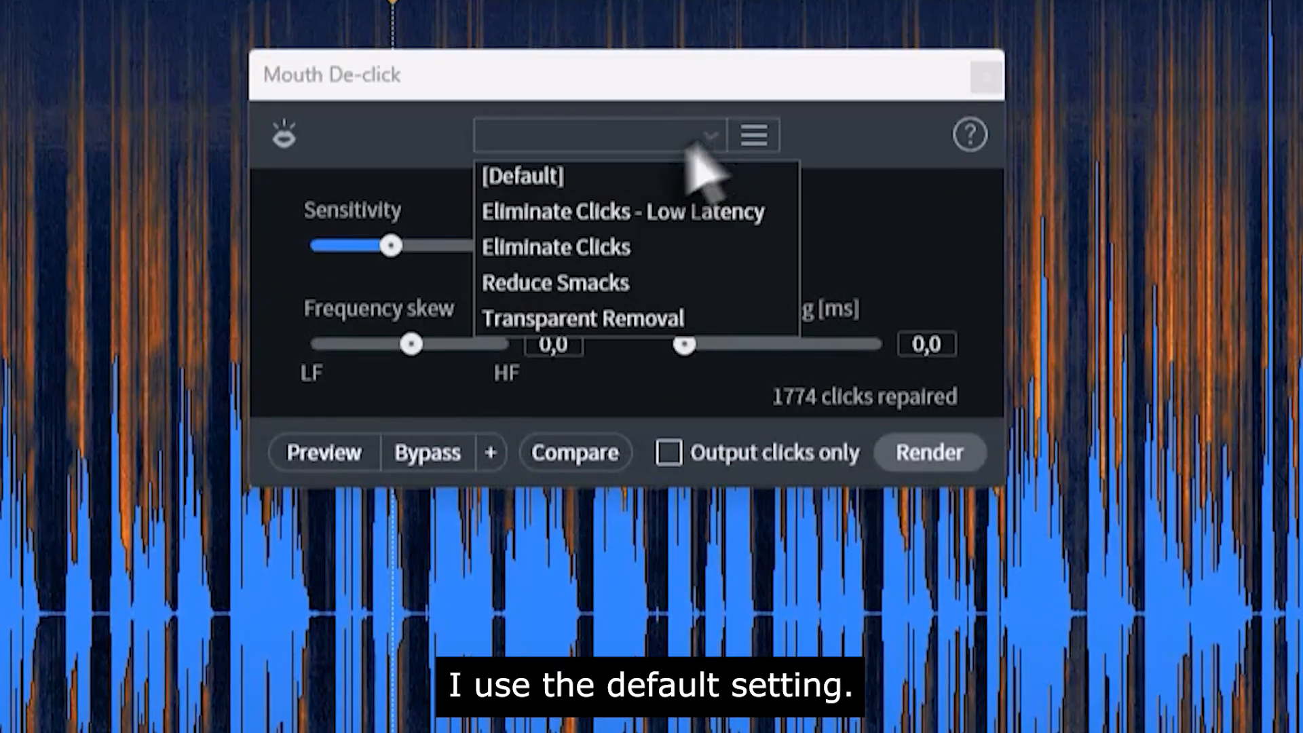
{"action": "left_click", "coordinate": [570, 175]}
{"action": "left_click", "coordinate": [928, 453]}
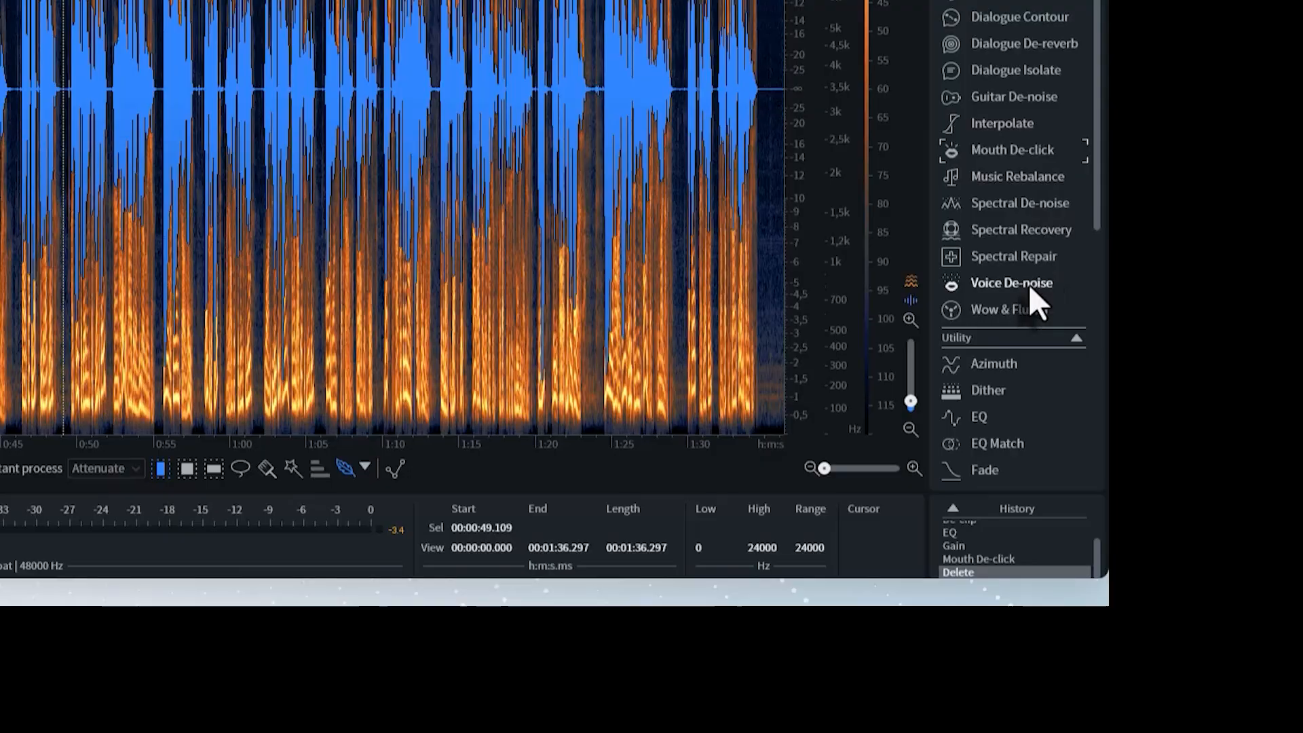
Step: Render Voice De-noise with its Dialogue optimisation and Surgical filter settings
{"action": "left_click", "coordinate": [1028, 271]}
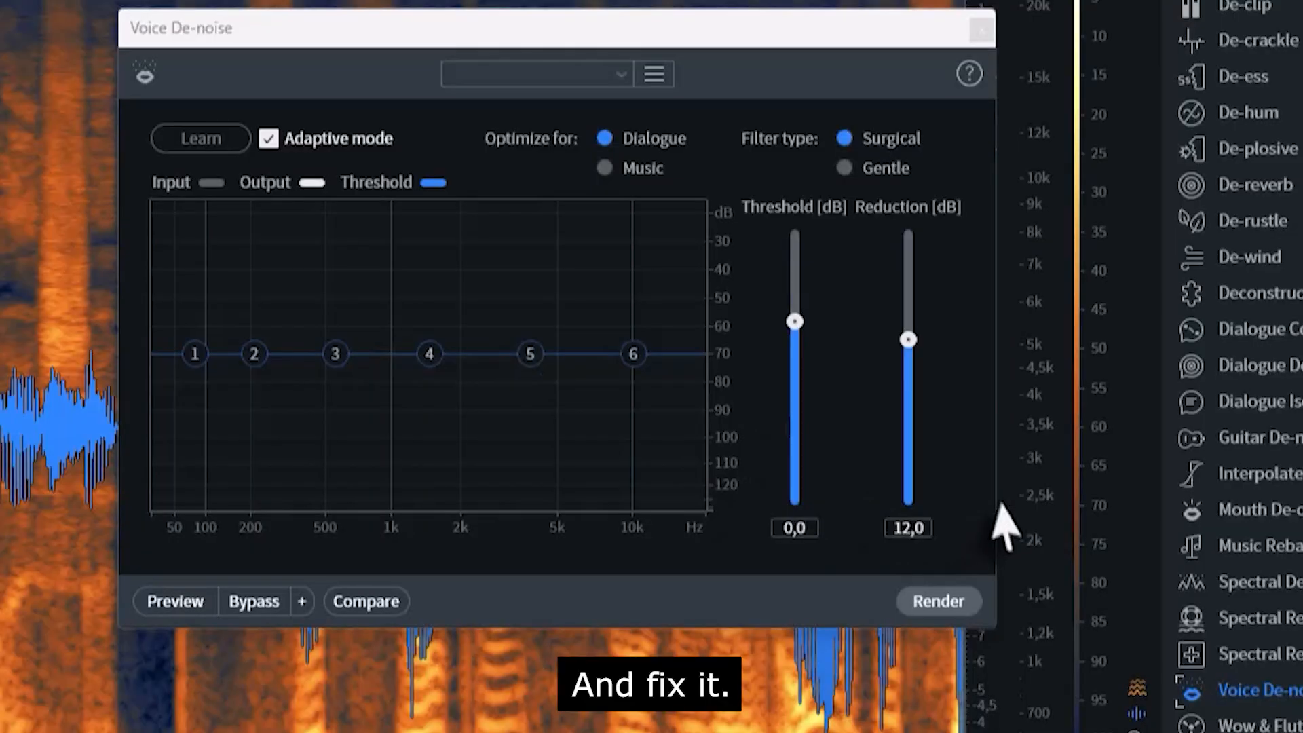
{"action": "left_click", "coordinate": [939, 602]}
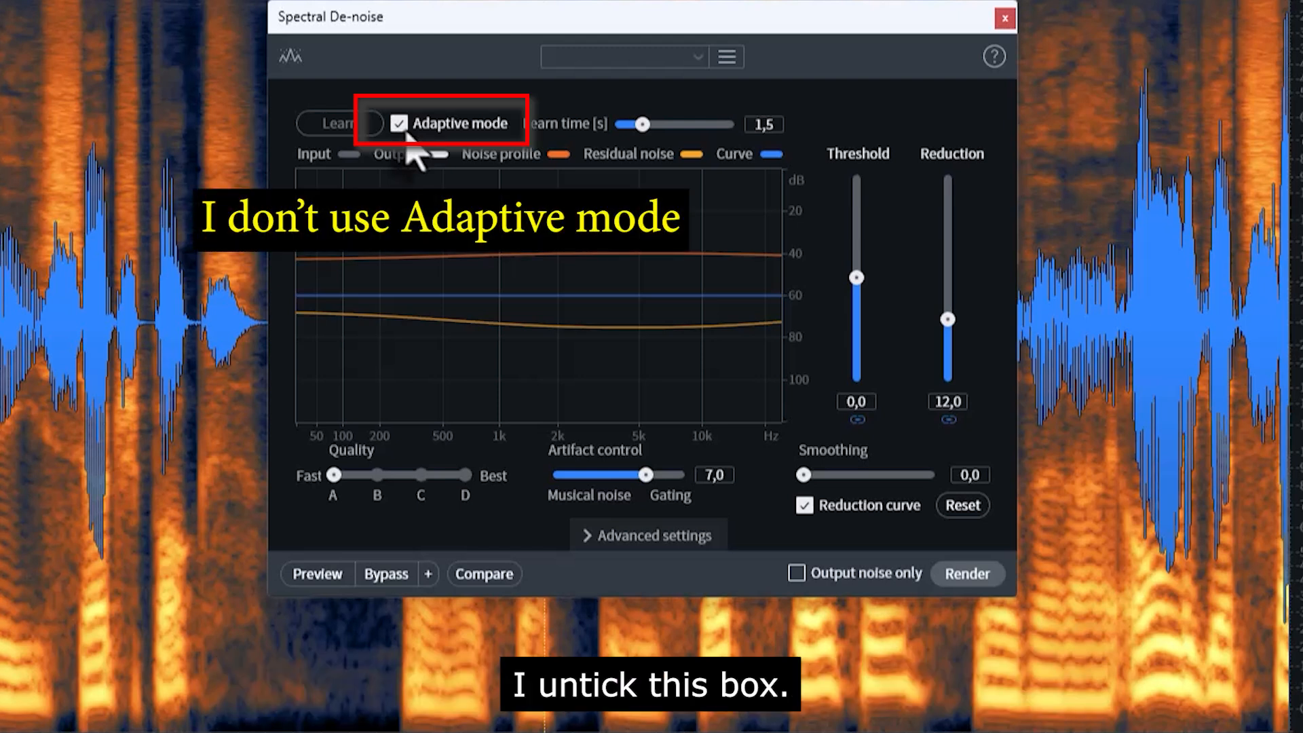
Step: Turn off Adaptive mode in Spectral De-noise and select two noise-only gaps between words
{"action": "left_click", "coordinate": [416, 128]}
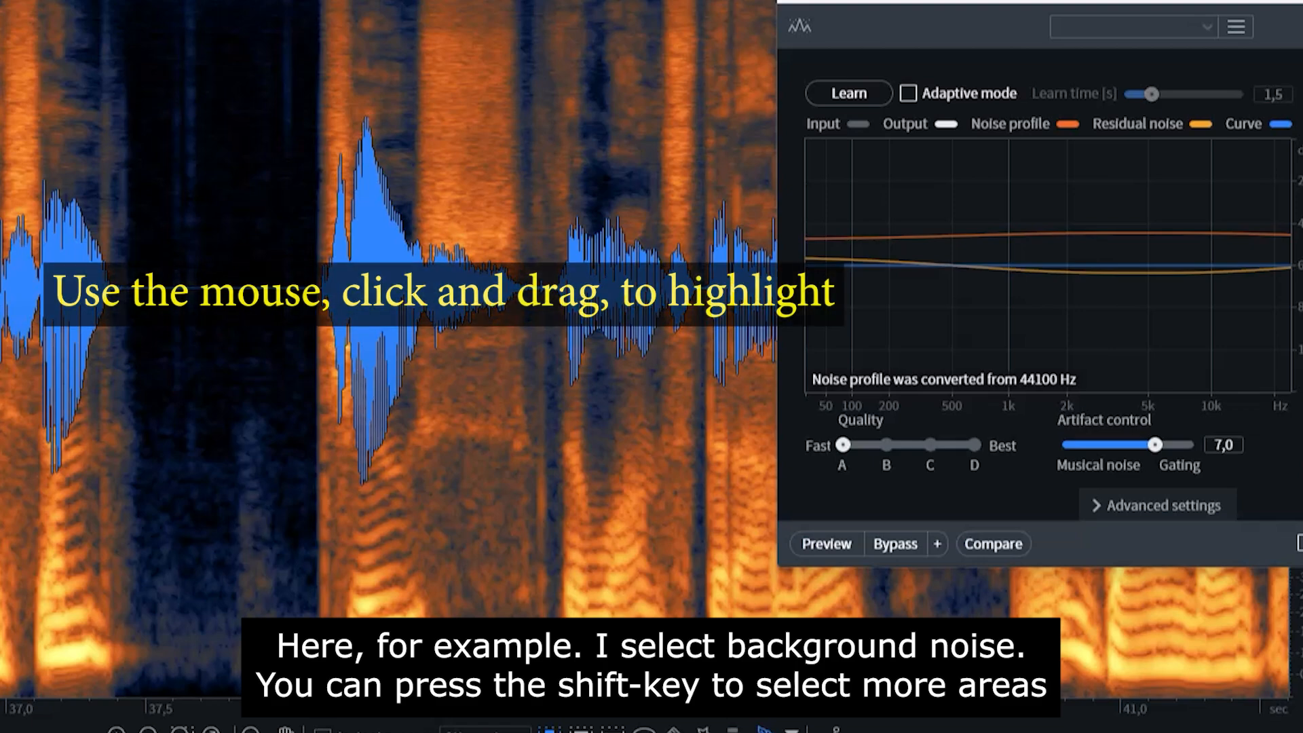
{"action": "left_click_drag", "start_coordinate": [294, 614], "coordinate": [177, 615]}
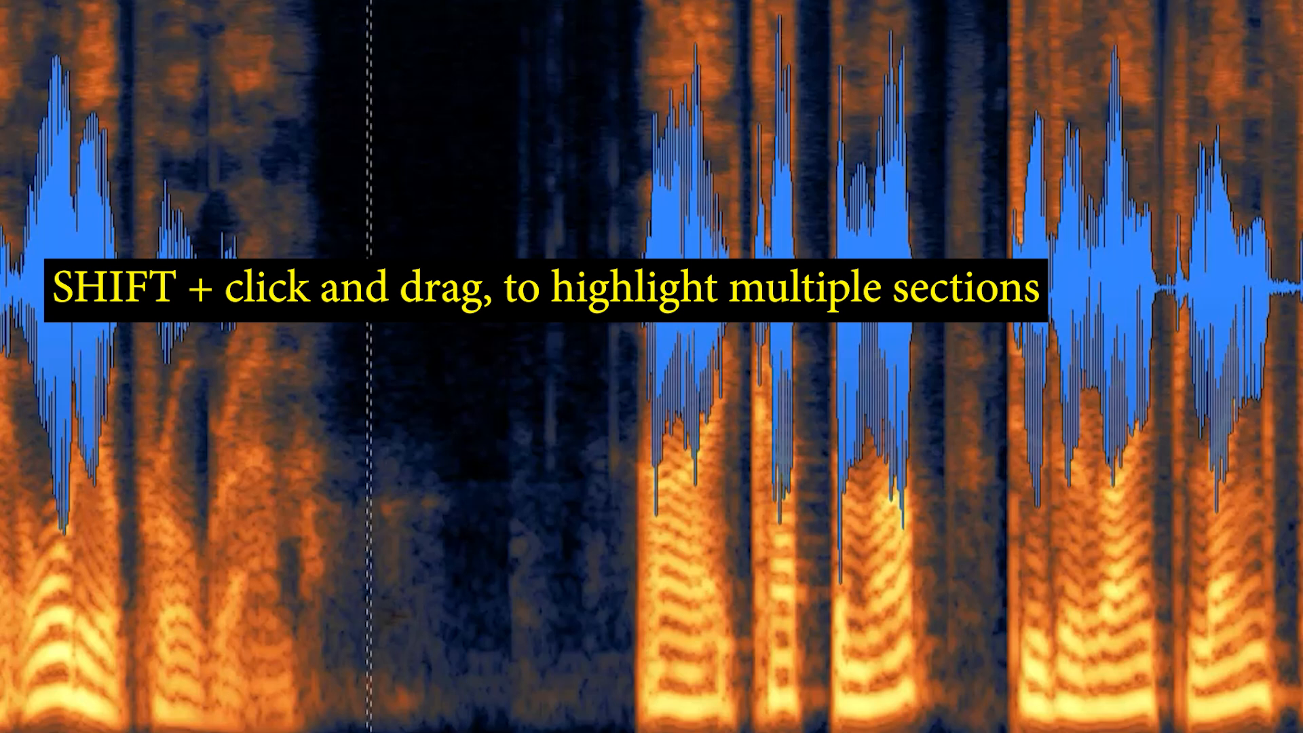
{"action": "left_click_drag", "start_coordinate": [370, 614], "coordinate": [480, 615]}
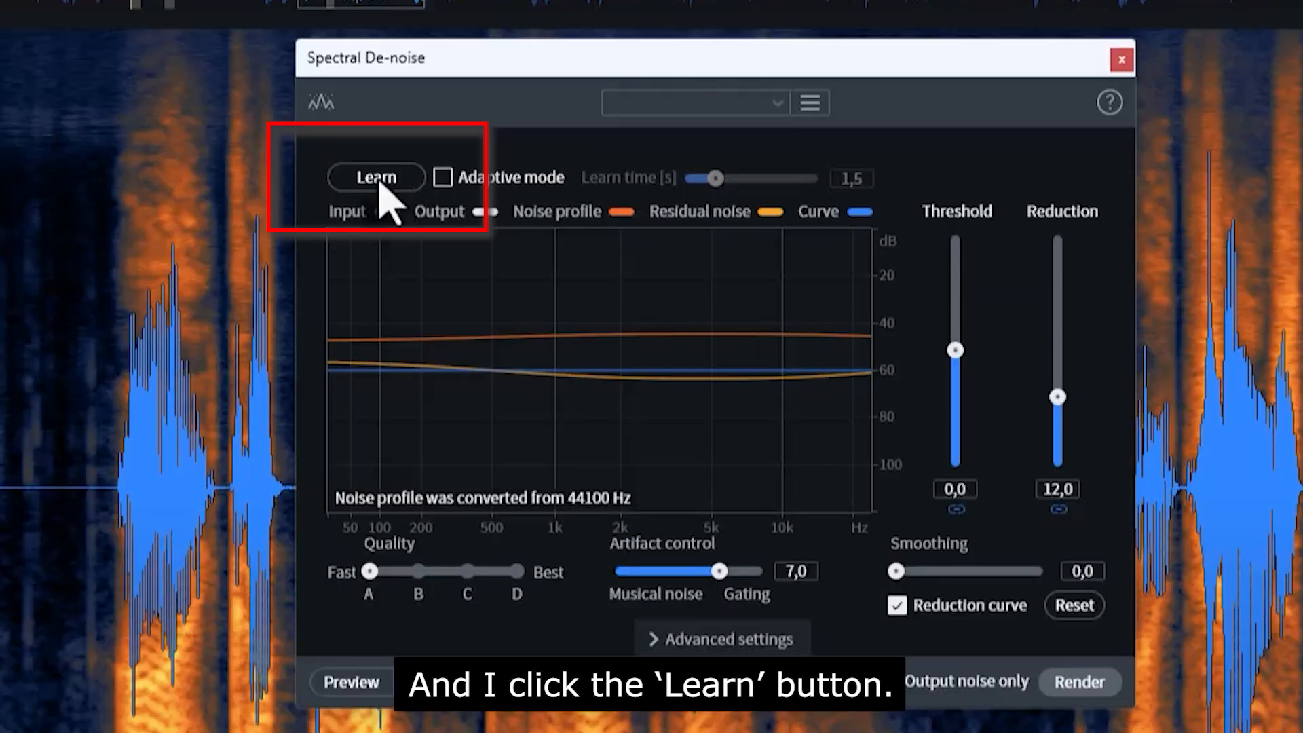
Step: Learn the noise profile, clear the selection, change Quality, and render Spectral De-noise
{"action": "left_click", "coordinate": [390, 205]}
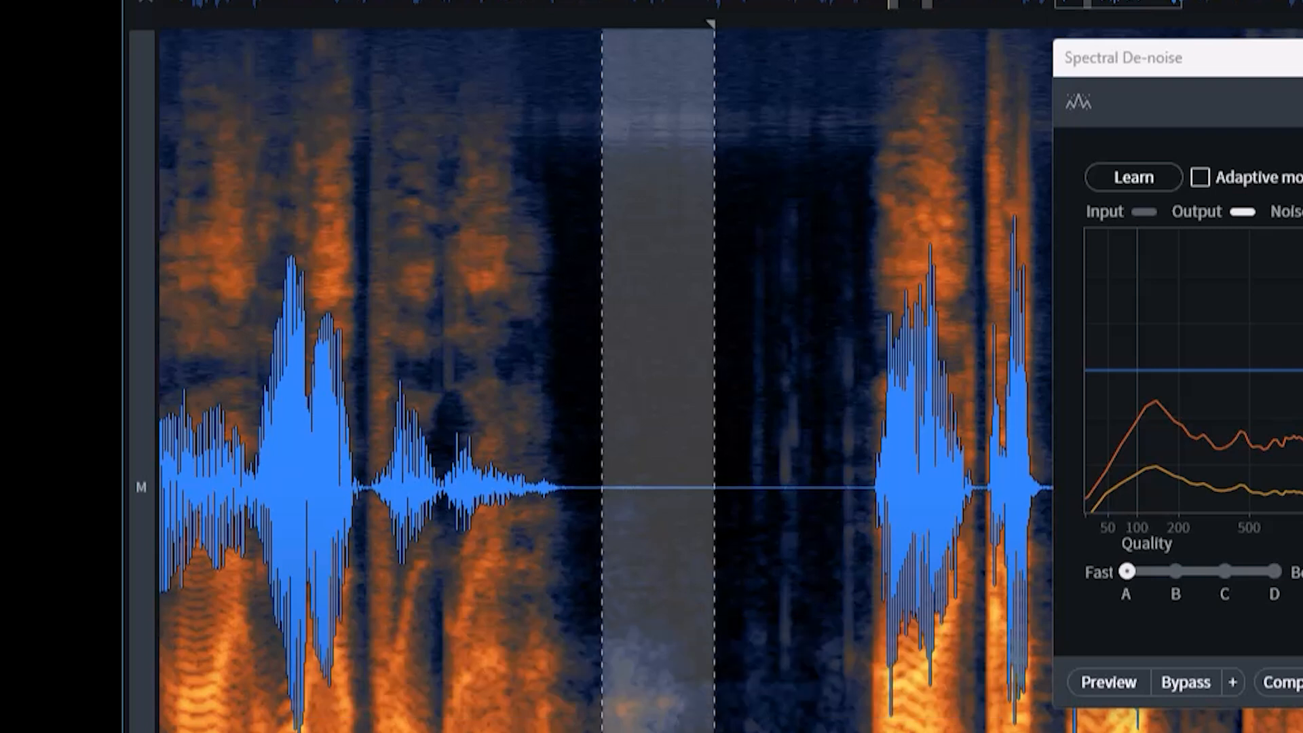
{"action": "left_click", "coordinate": [789, 347]}
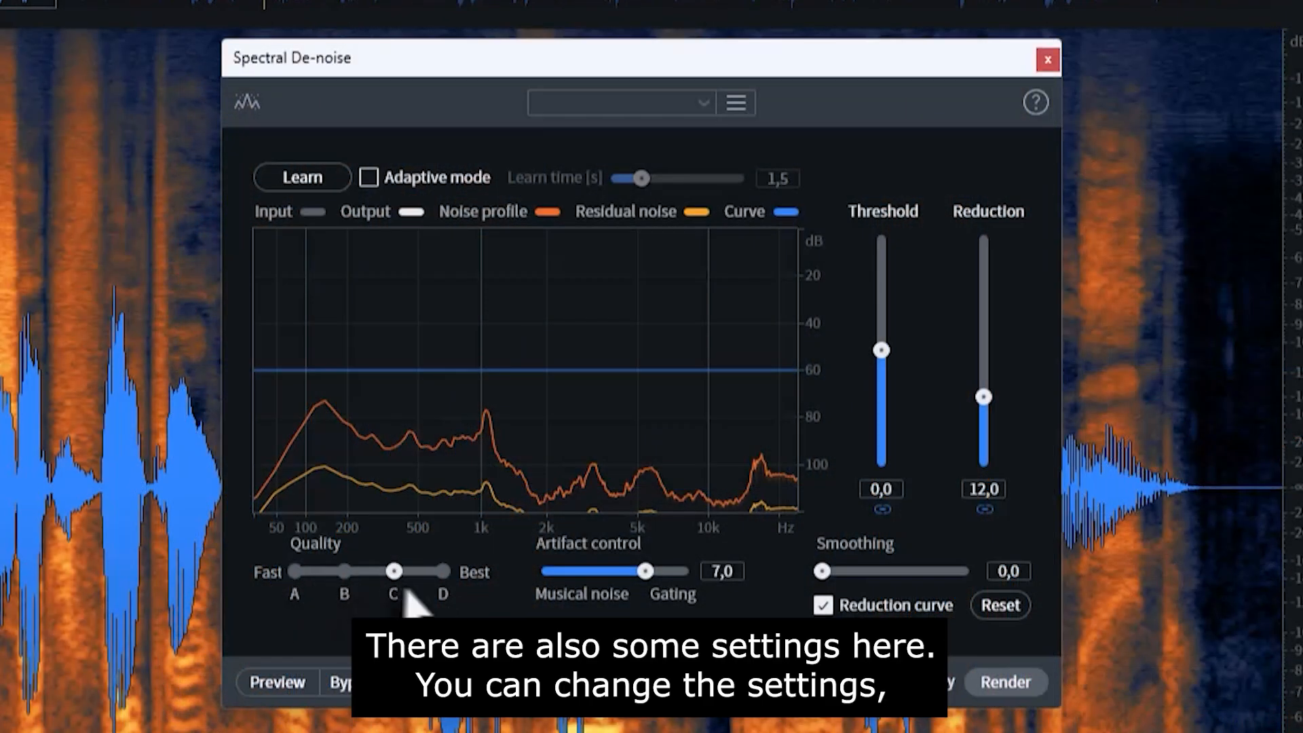
{"action": "left_click", "coordinate": [344, 592]}
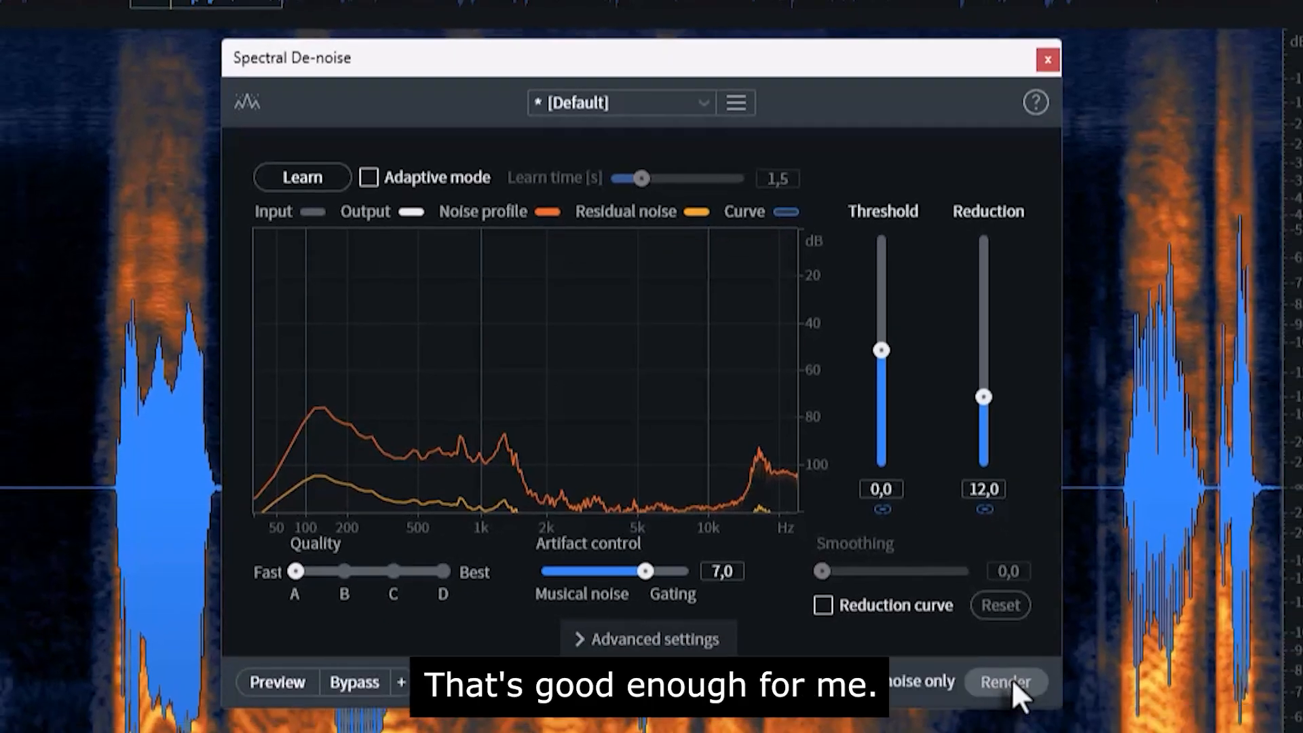
{"action": "left_click", "coordinate": [1013, 682]}
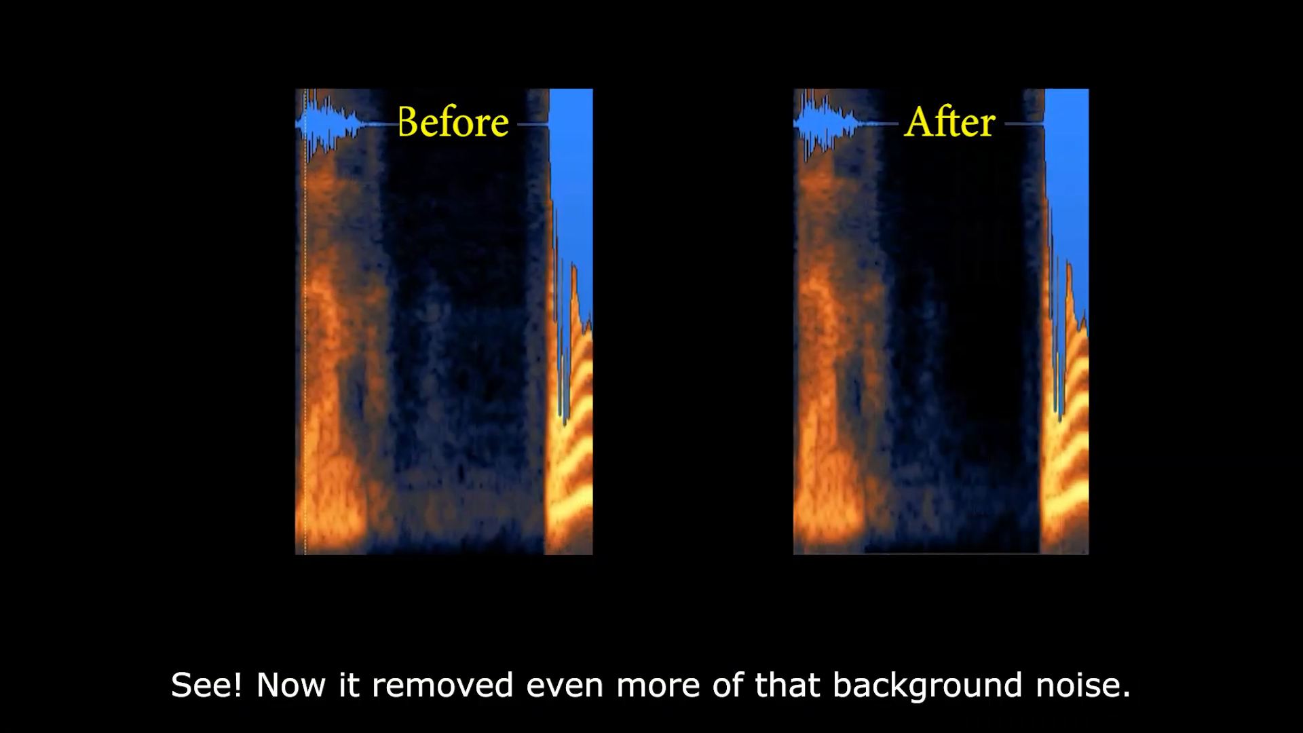